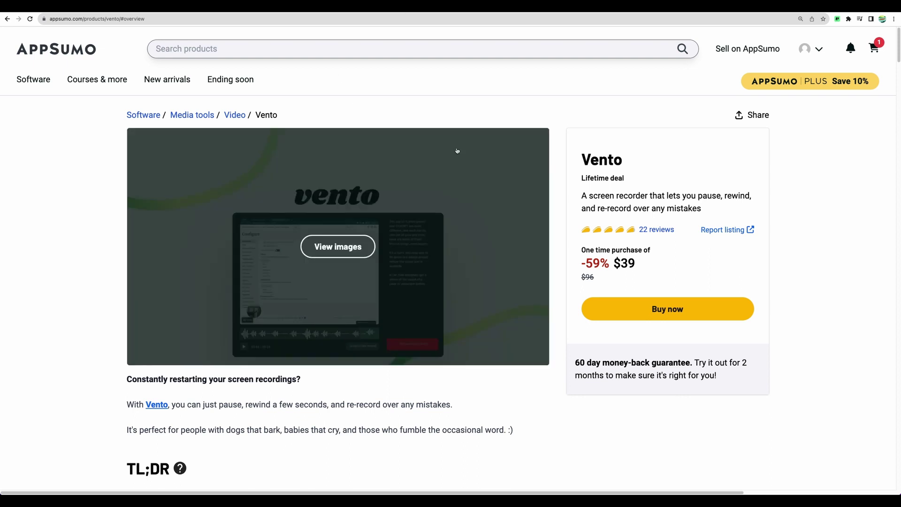
- Highlight the re-recording-over-mistakes phrase and the Loom alternative on the AppSumo Vento listing
left_click_drag(622, 210, 705, 212)
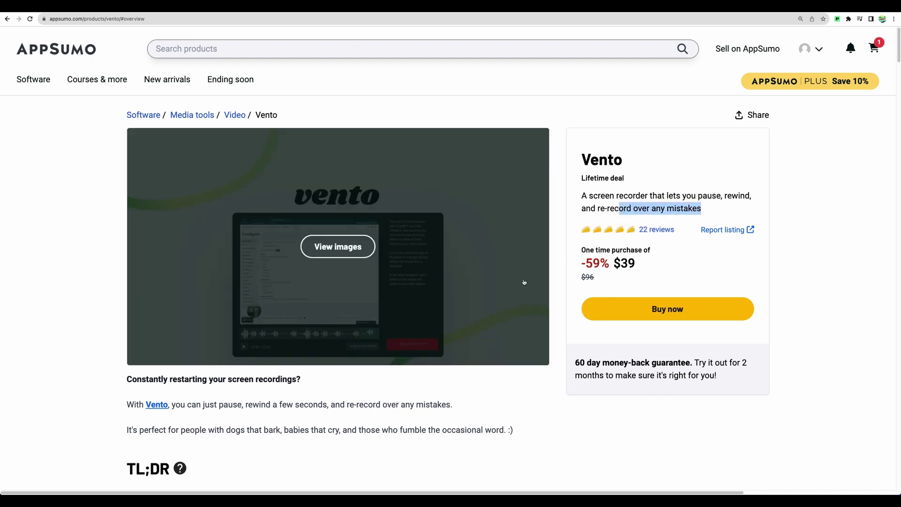
scroll(567, 271, "down", 4)
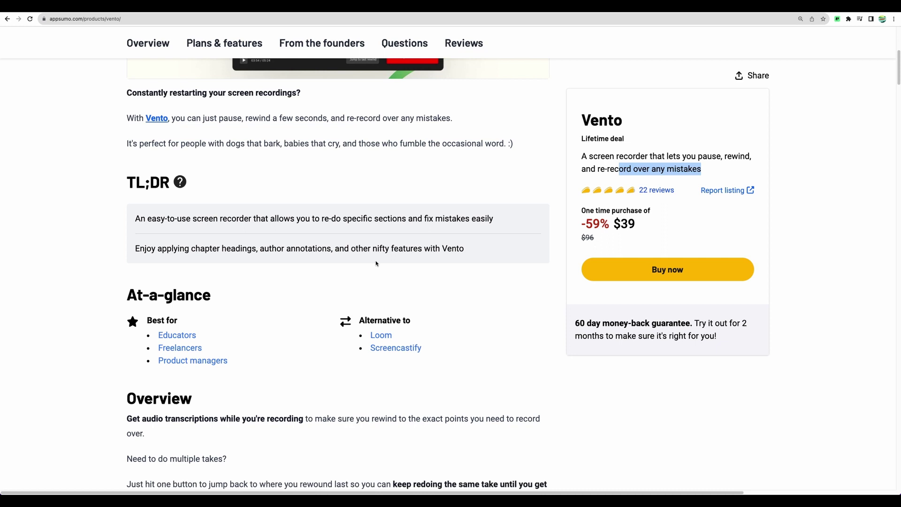
double_click(381, 336)
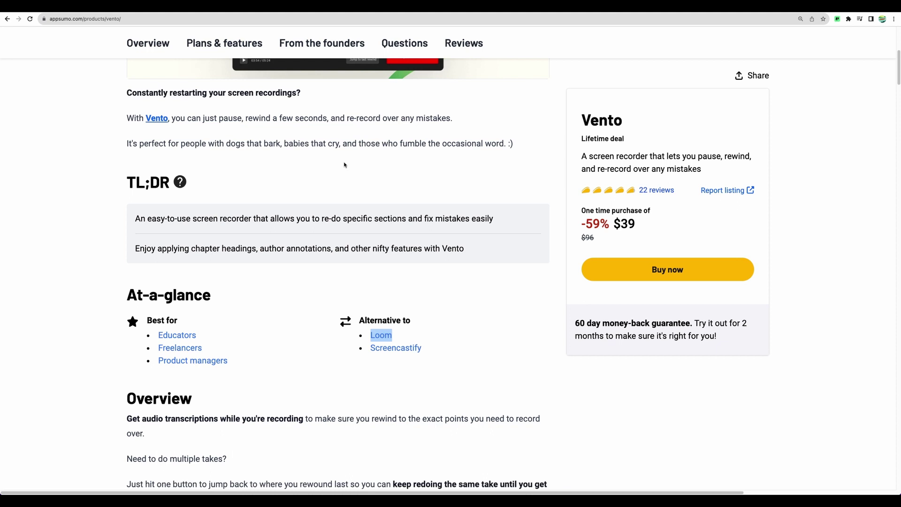
left_click(508, 183)
- Highlight Educators, Freelancers and Product managers in the best-for list
left_click(213, 339)
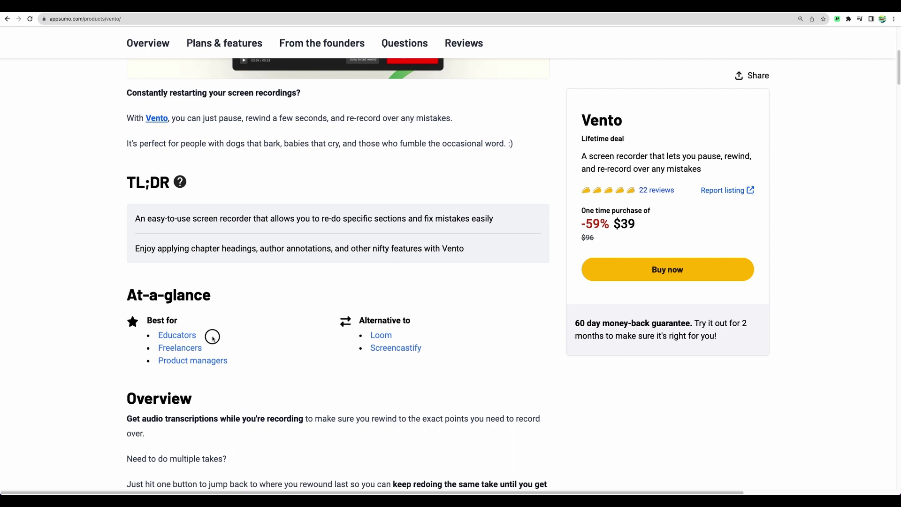
left_click_drag(212, 339, 155, 331)
left_click(155, 331)
left_click_drag(212, 349, 158, 348)
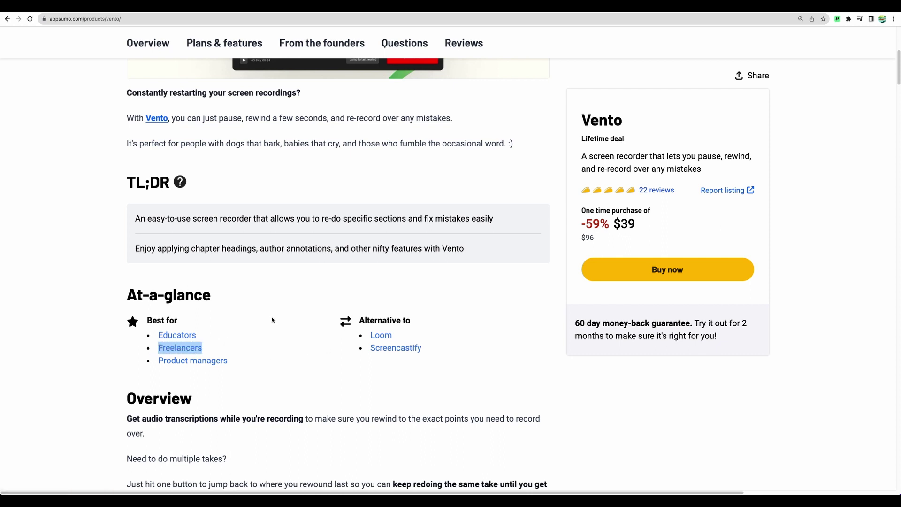
left_click_drag(229, 361, 158, 361)
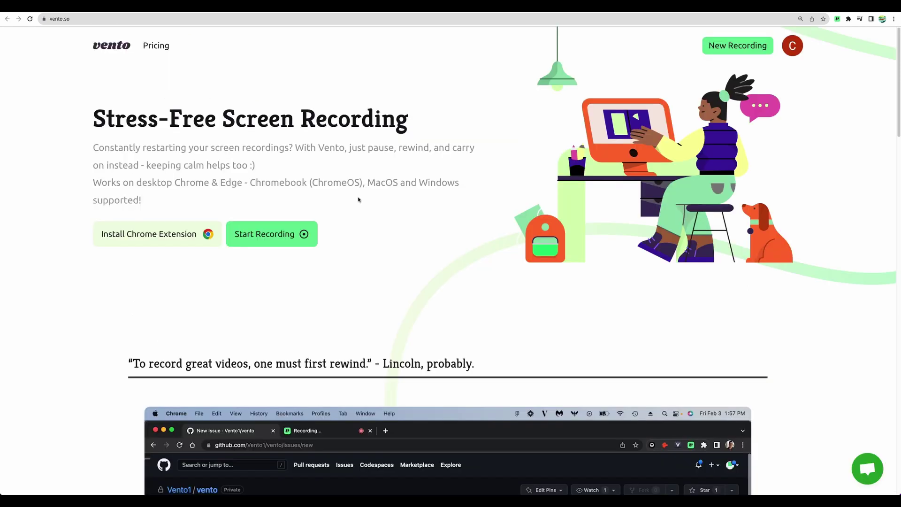
scroll(358, 199, "down", 5)
scroll(359, 199, "down", 5)
scroll(358, 200, "down", 5)
scroll(358, 199, "down", 3)
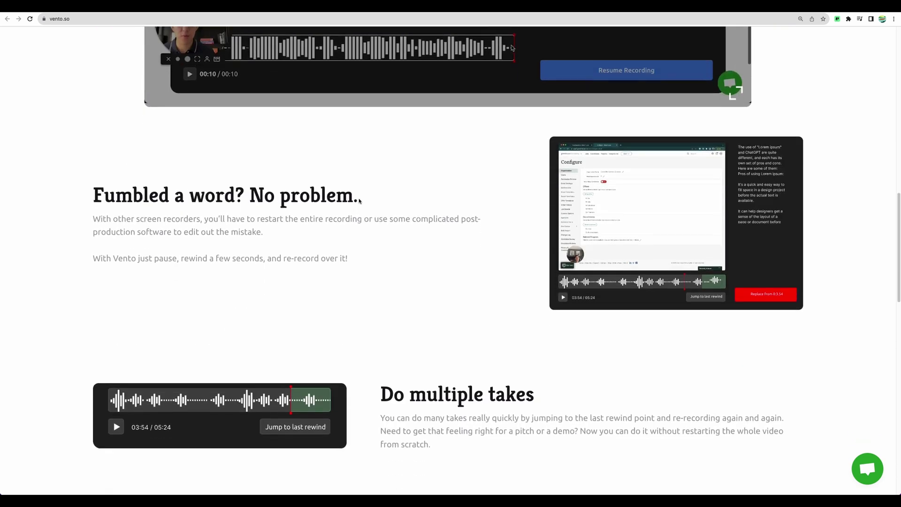
scroll(359, 200, "down", 2)
scroll(366, 201, "down", 5)
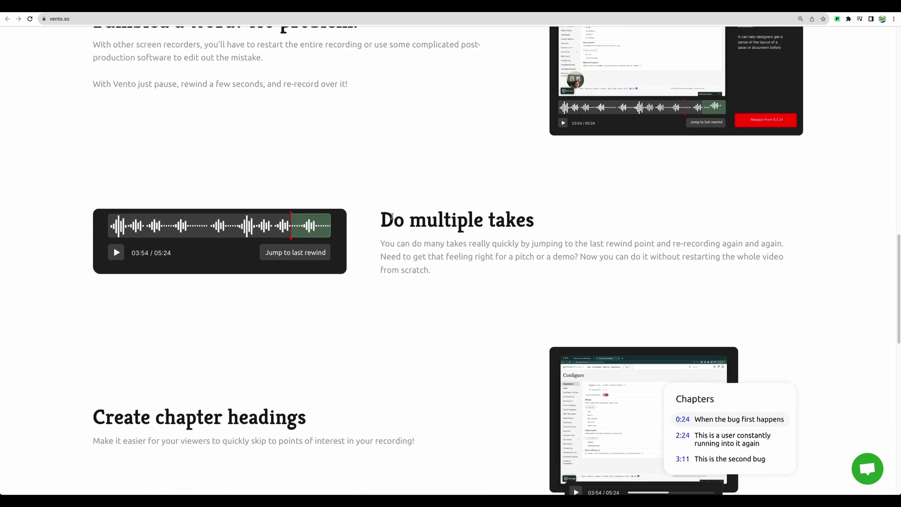
- Highlight the 'Do multiple takes' description and 'Add author annotations' heading, then return to AppSumo
left_click_drag(380, 215, 443, 270)
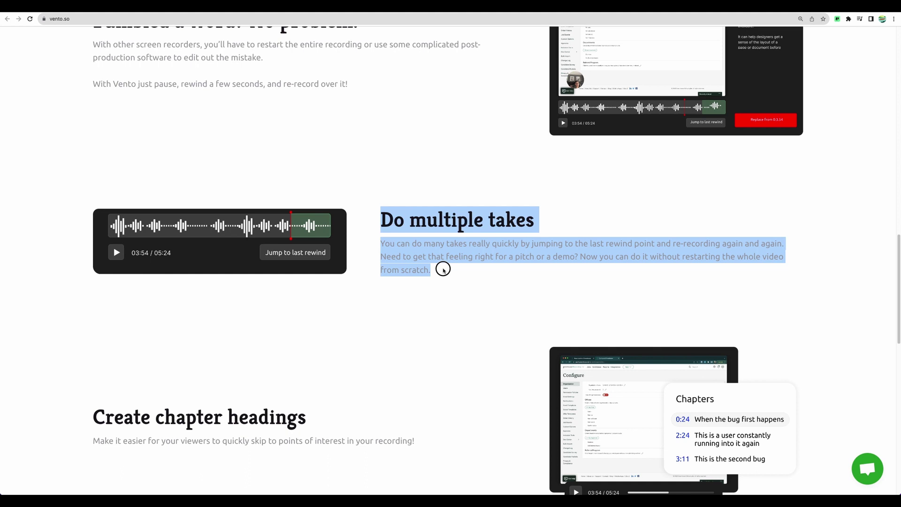
scroll(444, 269, "down", 3)
left_click_drag(124, 176, 303, 202)
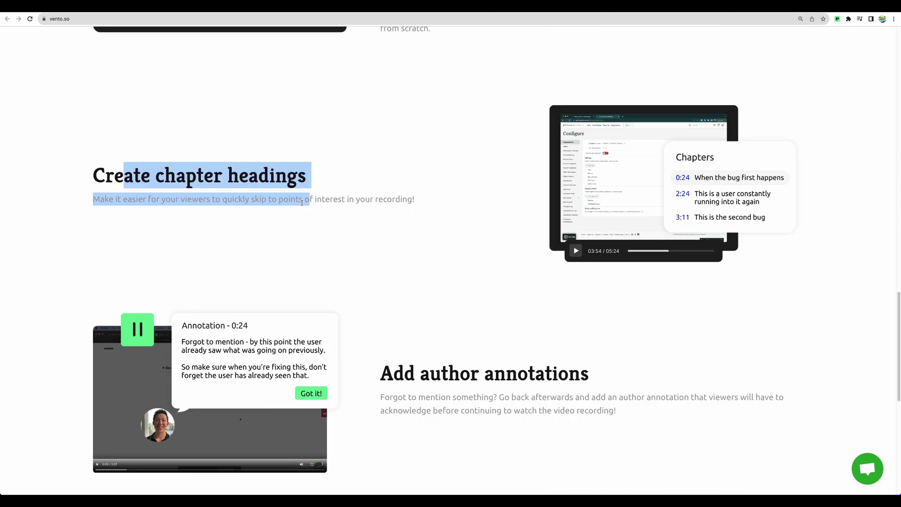
scroll(304, 202, "down", 2)
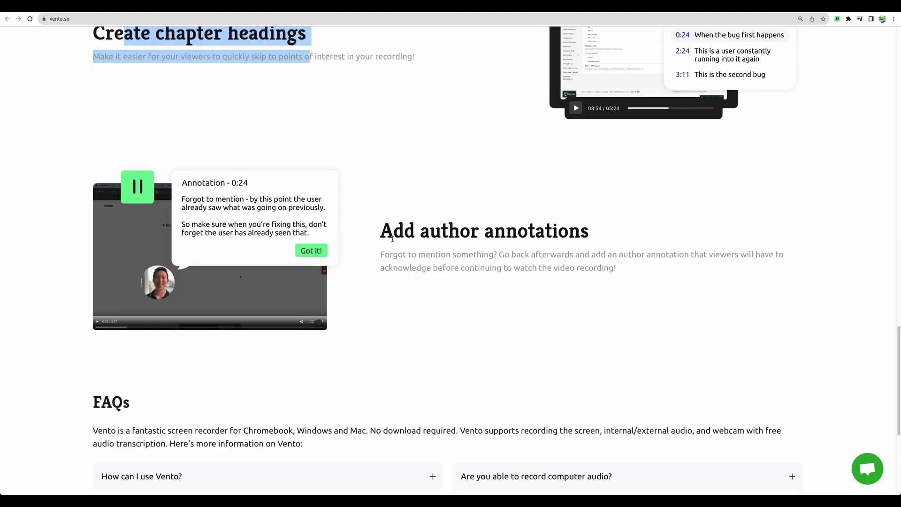
left_click_drag(382, 233, 589, 233)
key("ctrl+Tab")
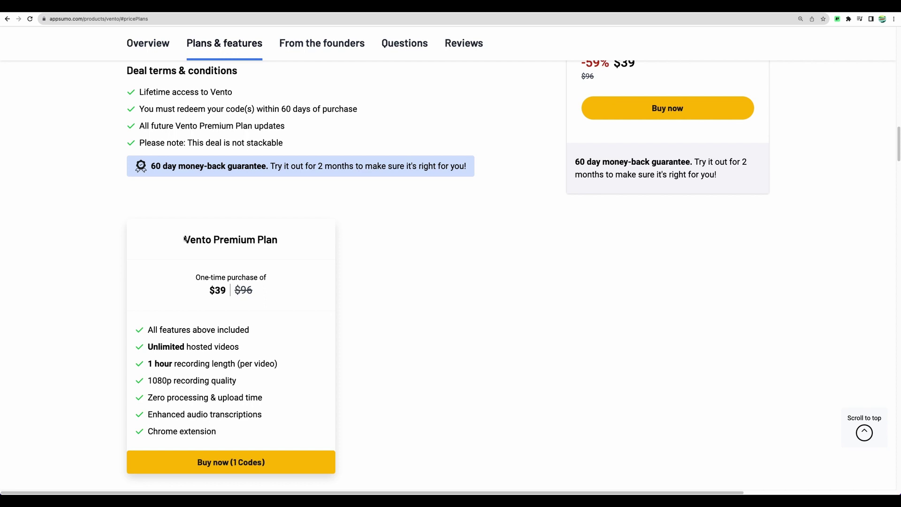
- Highlight the Premium Plan heading and its unlimited hosted videos, 1-hour length and 1080p features
left_click_drag(183, 239, 276, 239)
left_click(156, 348)
left_click_drag(148, 347, 243, 346)
left_click(251, 349)
left_click_drag(148, 364, 278, 364)
left_click(286, 361)
left_click_drag(149, 380, 184, 380)
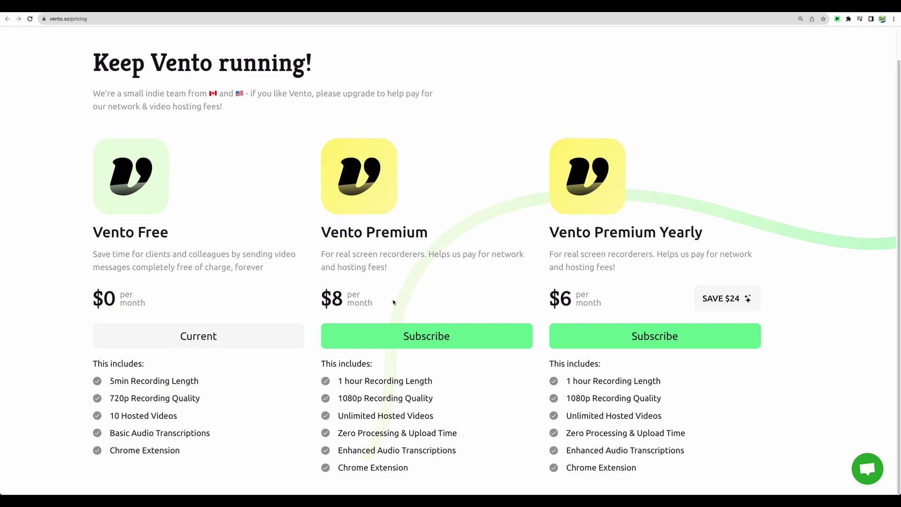
- Highlight Vento's $8 monthly Premium price and AppSumo's $39 one-time deal price
left_click_drag(322, 300, 390, 304)
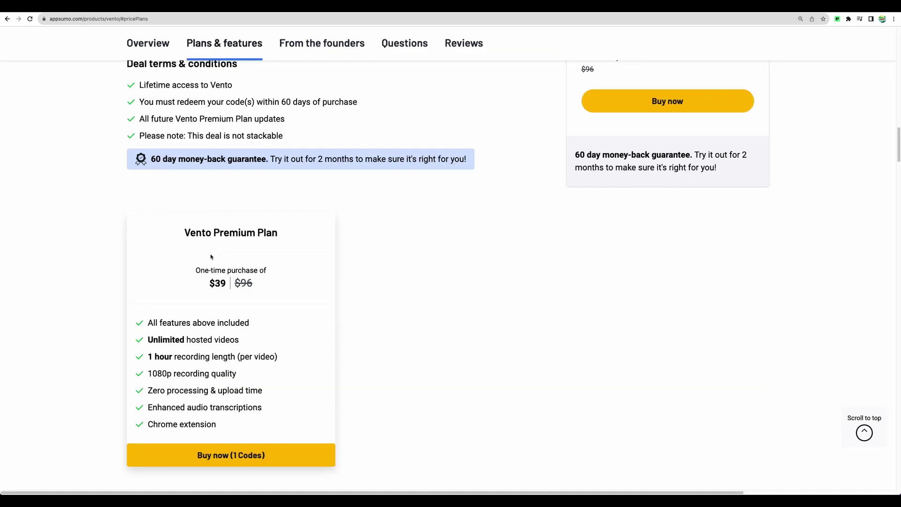
left_click_drag(210, 284, 226, 283)
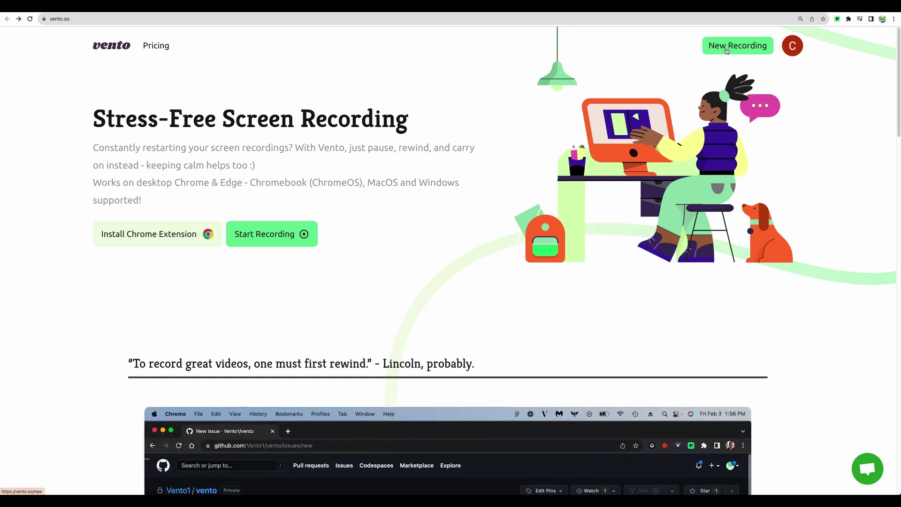
- Set up a camera-plus-screen recording with the webcam off, zoom out, and start recording
left_click(728, 51)
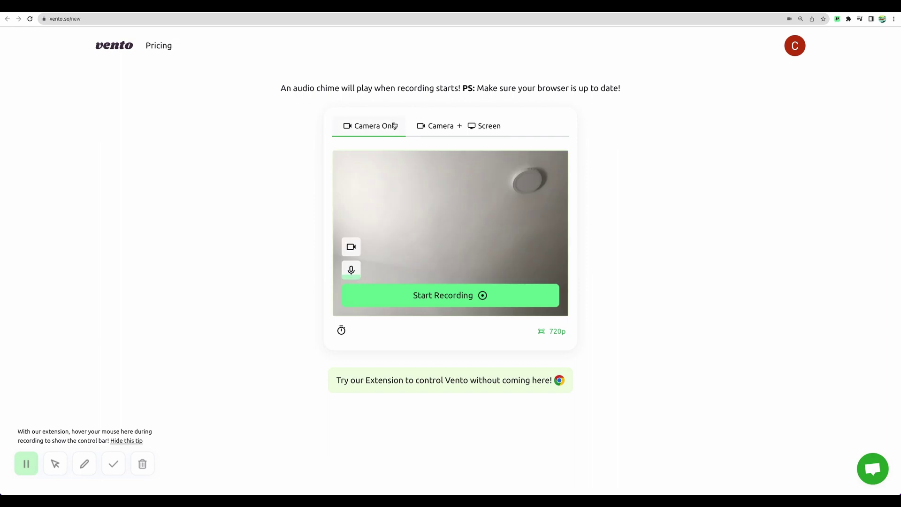
left_click(441, 127)
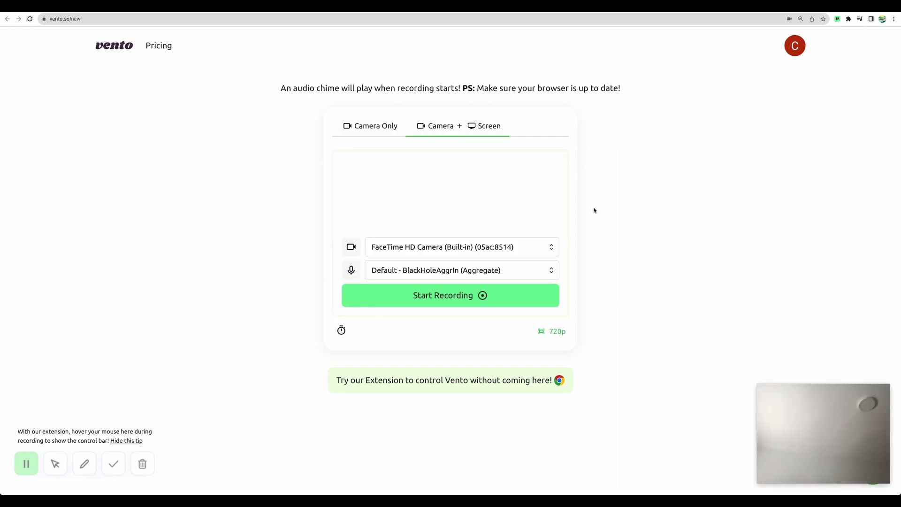
mouse_move(761, 398)
left_mouse_down()
mouse_move(464, 152)
mouse_move(791, 407)
left_mouse_up()
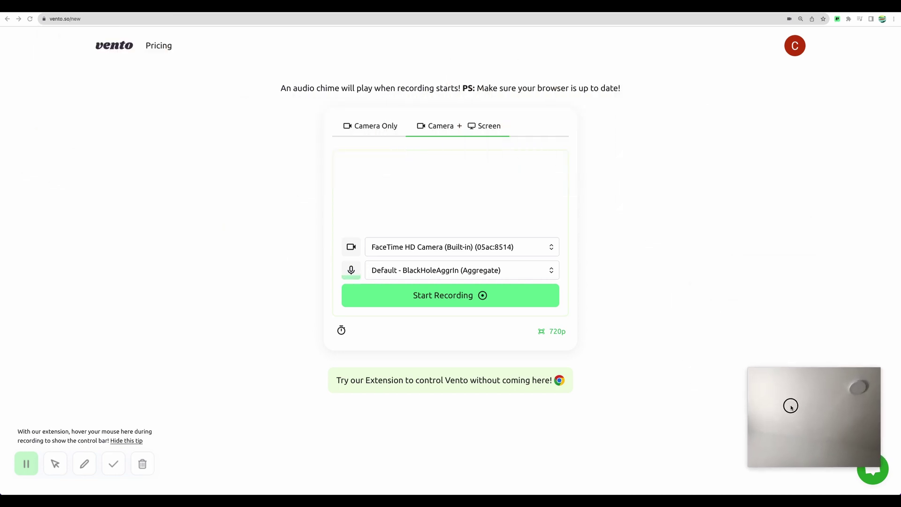
left_click(792, 406)
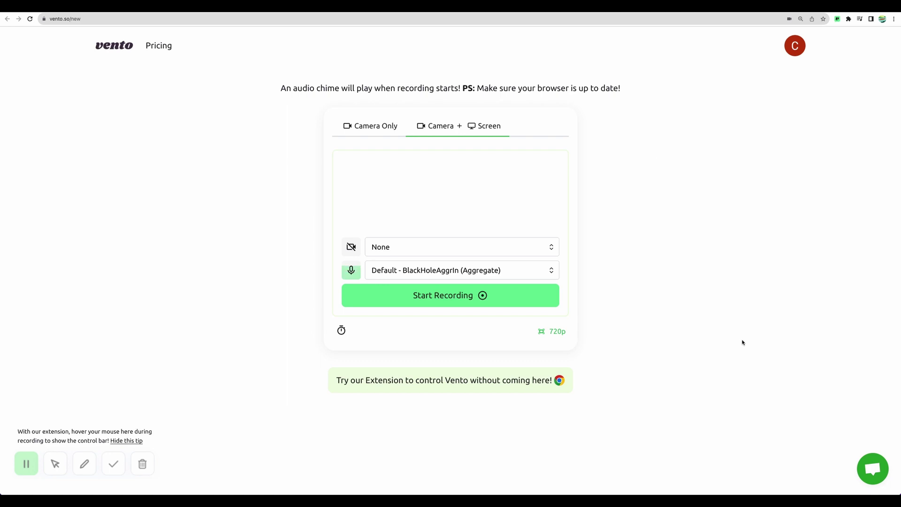
key("ctrl+minus")
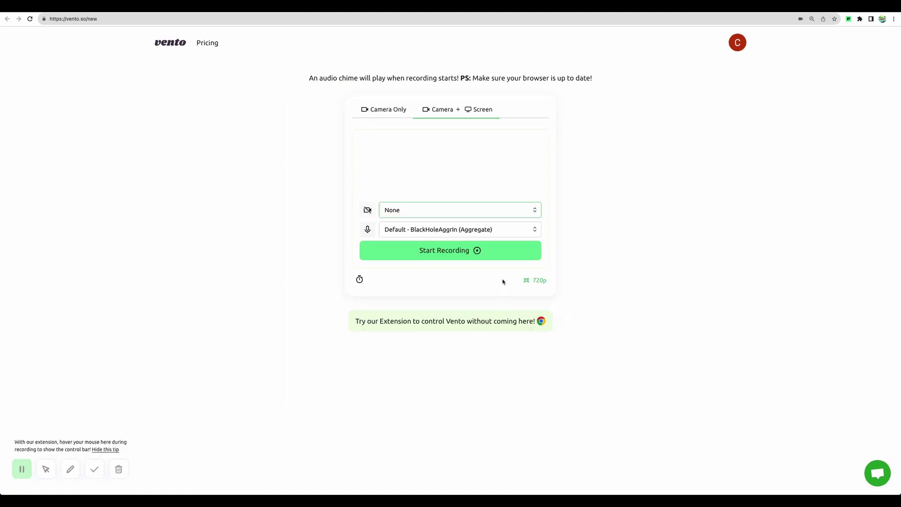
left_click(454, 254)
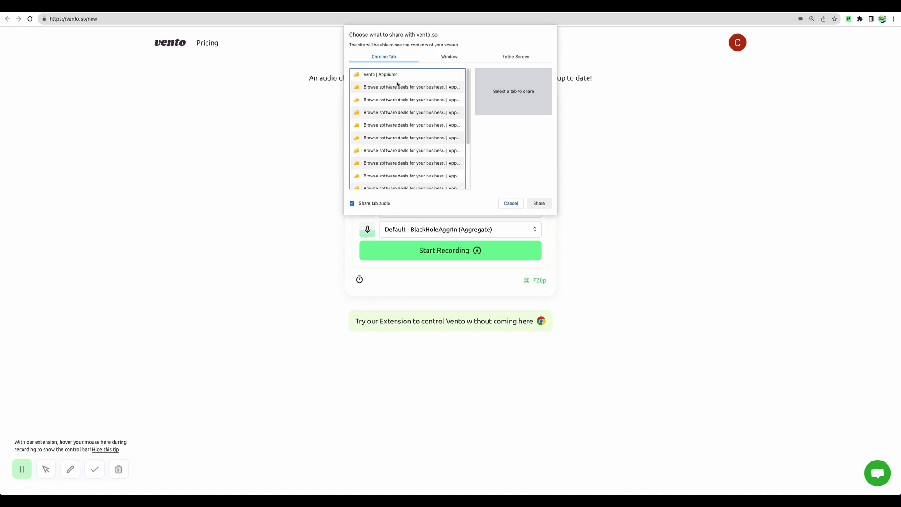
- Browse the share options, then choose the Vento | AppSumo Chrome tab and share it
left_click(448, 57)
left_click(523, 58)
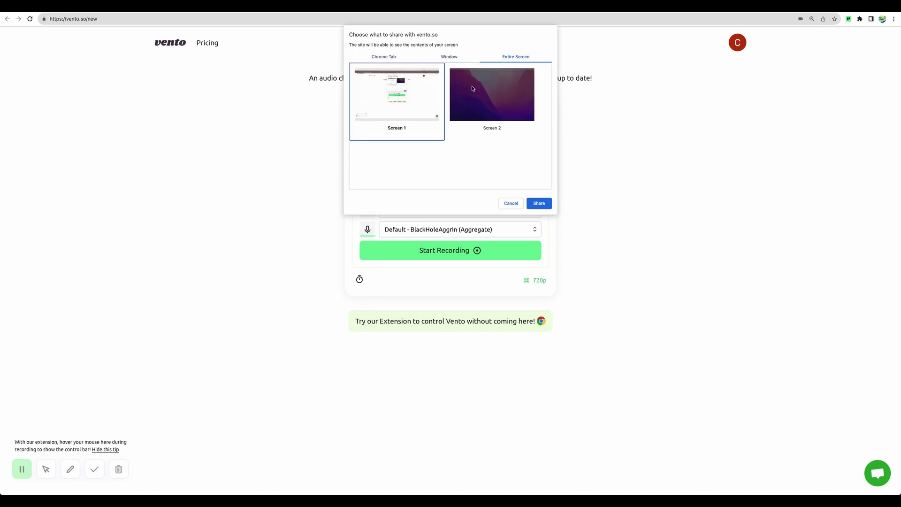
left_click(384, 57)
left_click(398, 76)
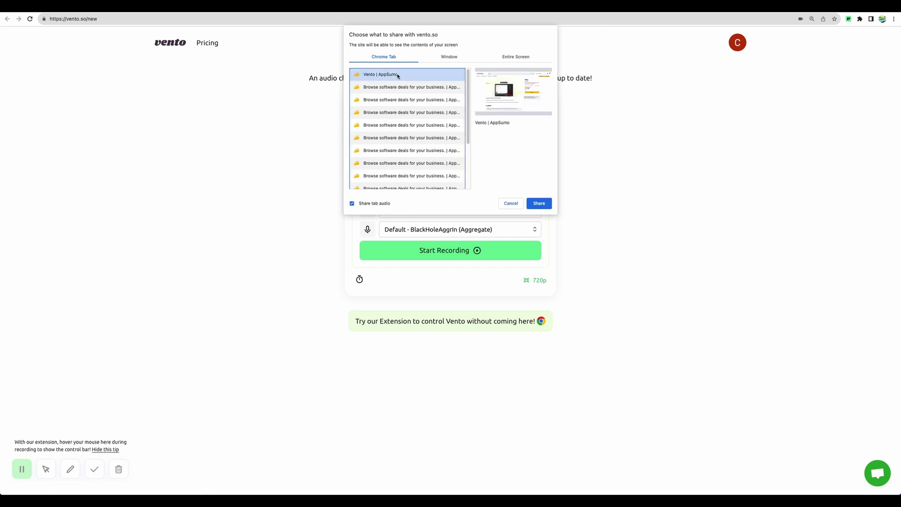
left_click(538, 204)
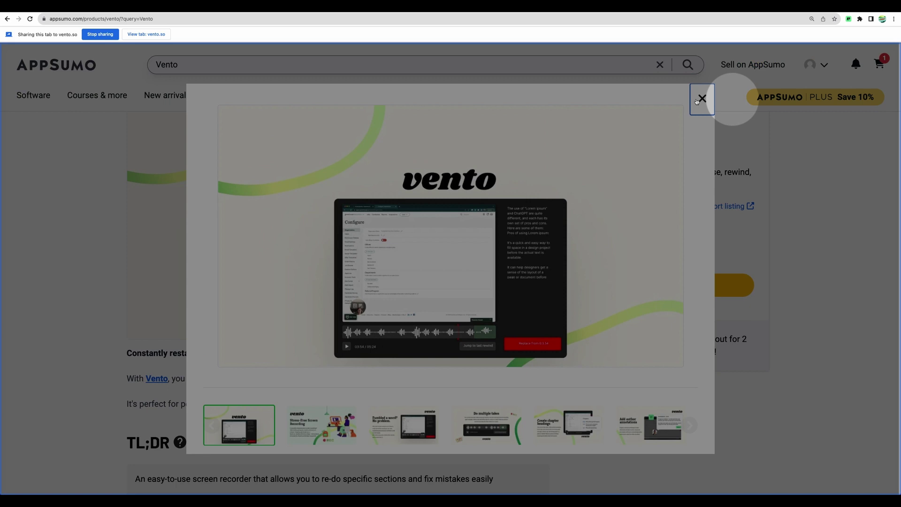
- Close the gallery, draw red freehand circles and underlines on the page, then clear them
left_click(702, 98)
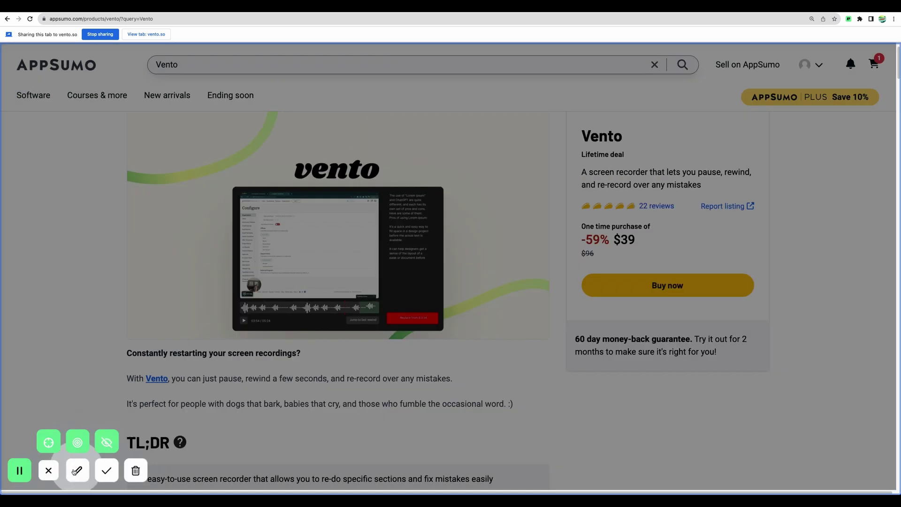
left_click(107, 443)
left_click(77, 471)
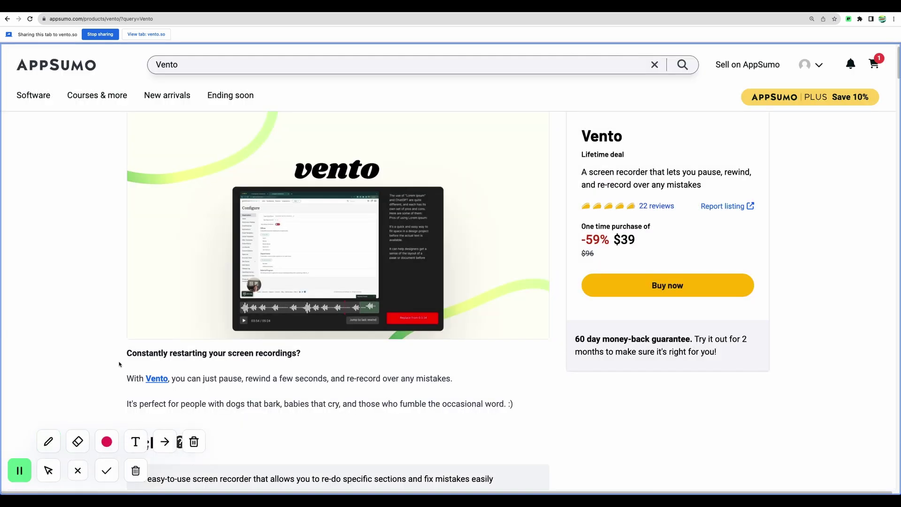
key("p")
mouse_move(131, 367)
left_mouse_down()
mouse_move(111, 361)
mouse_move(175, 387)
left_mouse_up()
left_click_drag(131, 451, 142, 418)
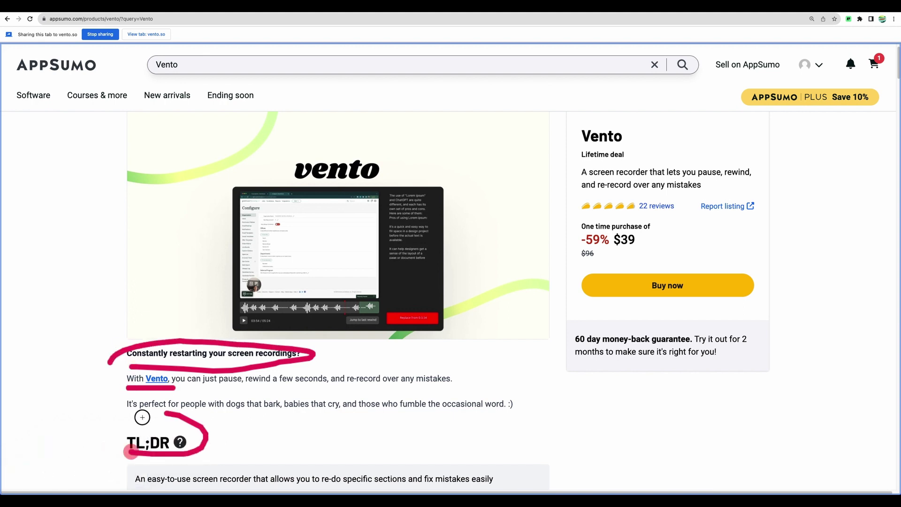
key("Escape")
left_click(132, 400)
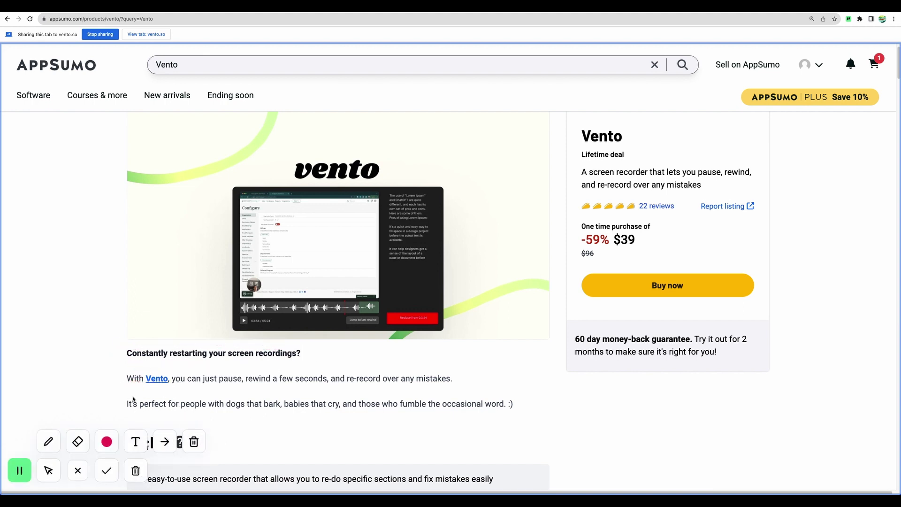
- Add an 'Annotation' text label with red arrows, then stop the capture
left_click(135, 442)
left_click(79, 296)
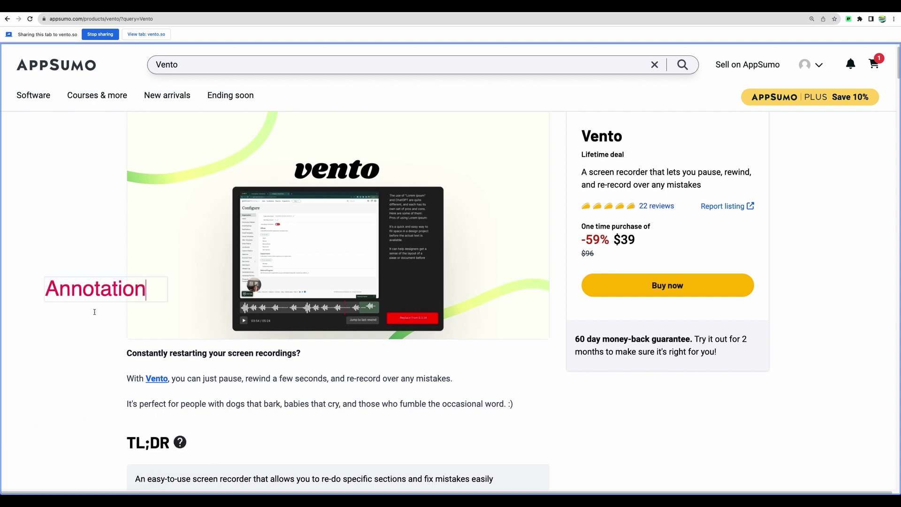
left_click(99, 315)
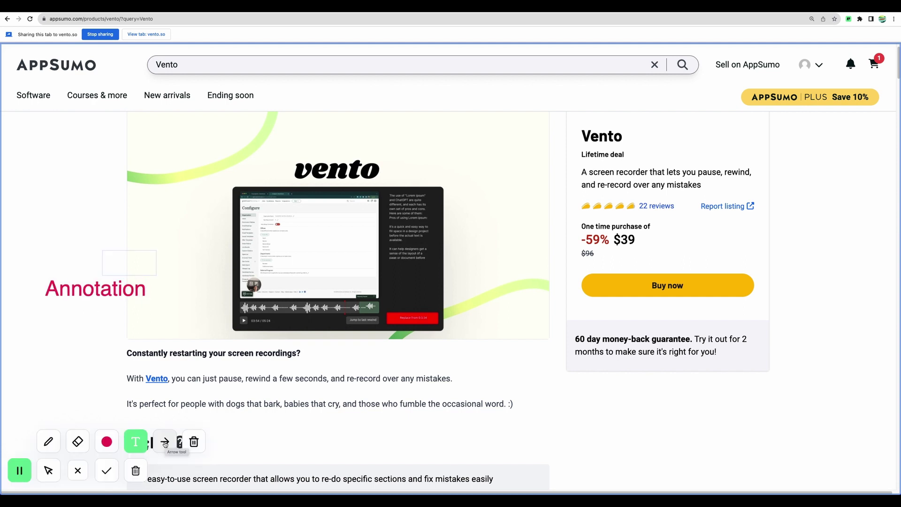
left_click(167, 443)
left_click(107, 471)
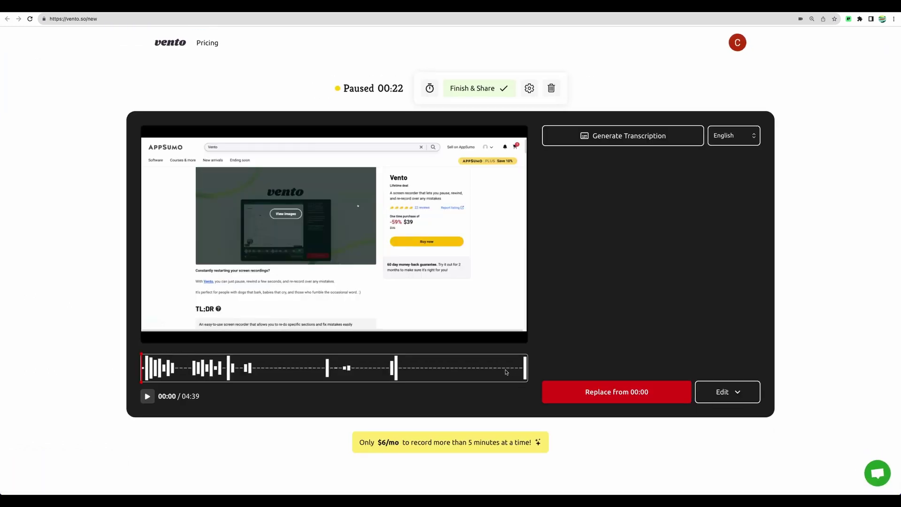
- Re-record the video from 04:27 onward using the Vento | AppSumo tab
left_click(514, 373)
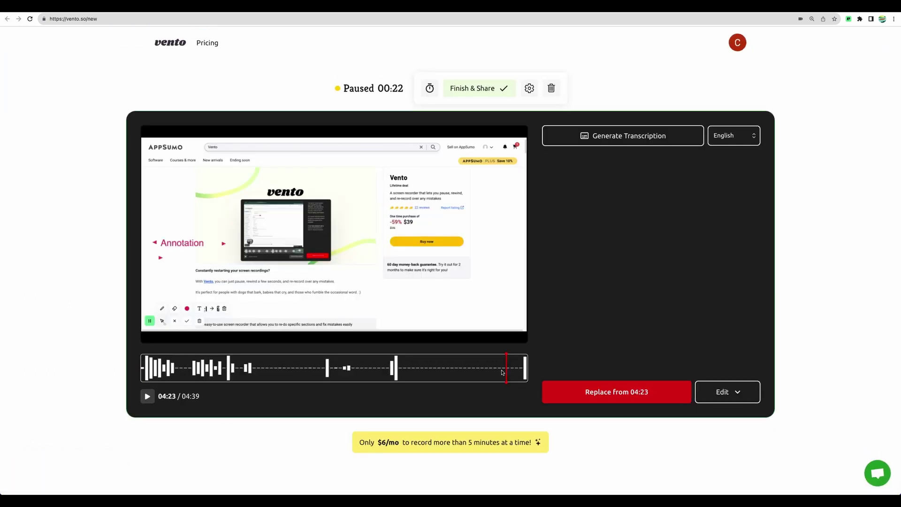
left_click_drag(514, 370, 510, 370)
left_click(600, 394)
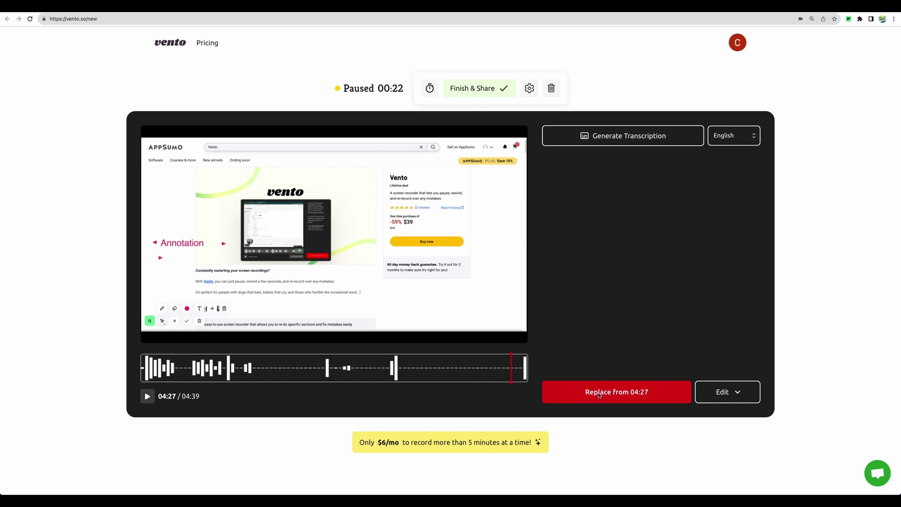
left_click(400, 77)
left_click(538, 203)
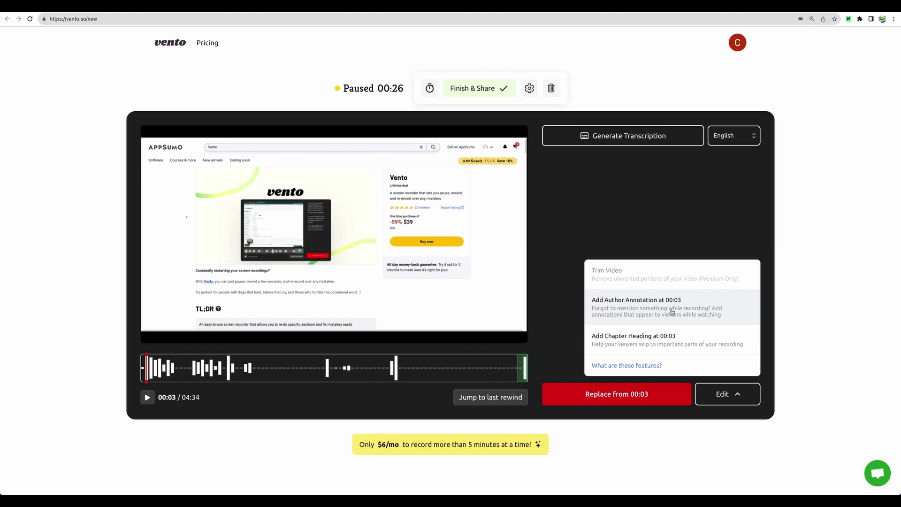
- Insert an author annotation at 00:03 and a 'Chapter 1' chapter heading
left_click(670, 308)
left_click(451, 261)
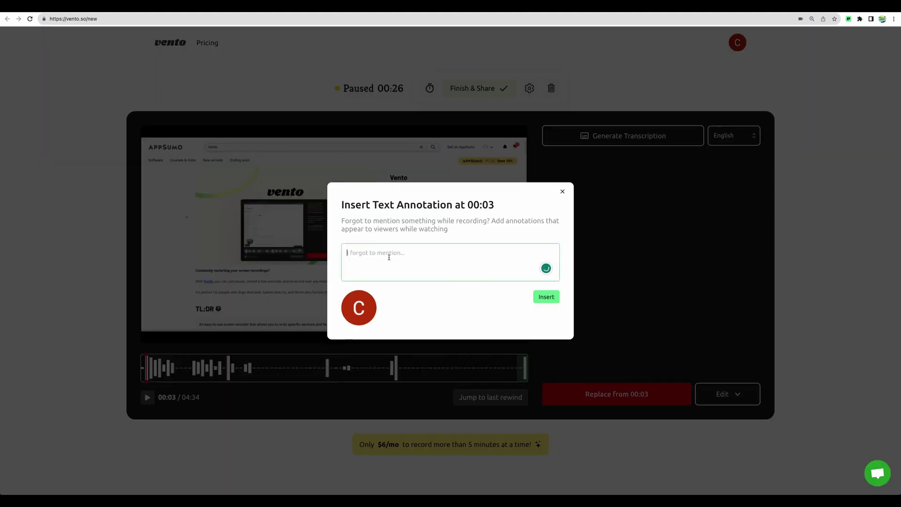
type("This is an annotation!")
left_click(548, 300)
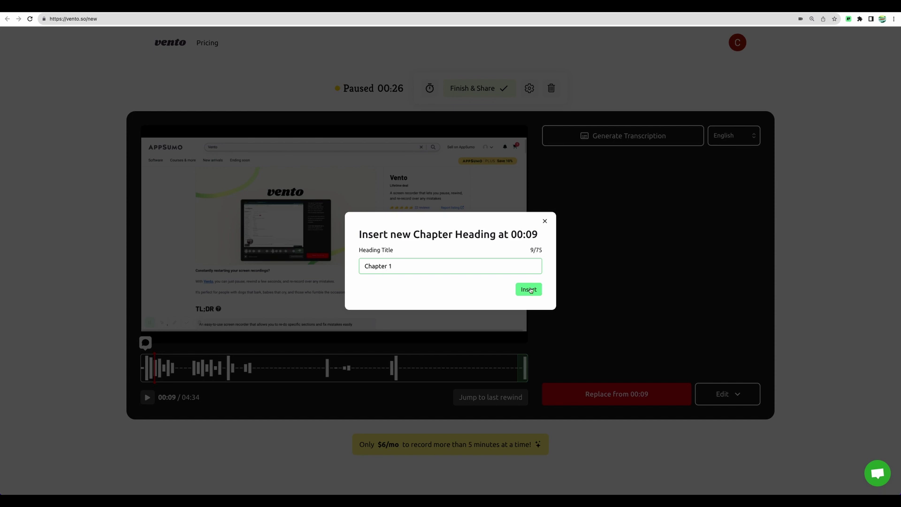
left_click(528, 290)
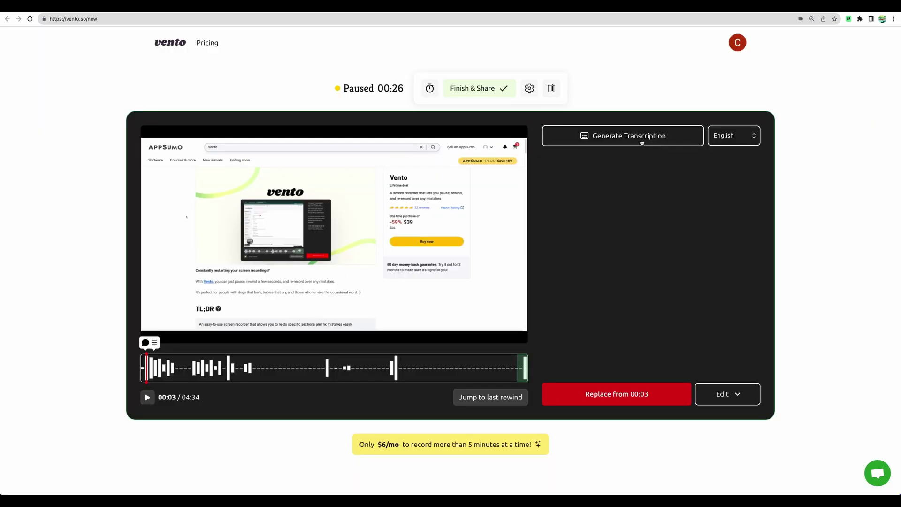
- Generate an English transcription of the recording
left_click(735, 141)
scroll(738, 191, "down", 2)
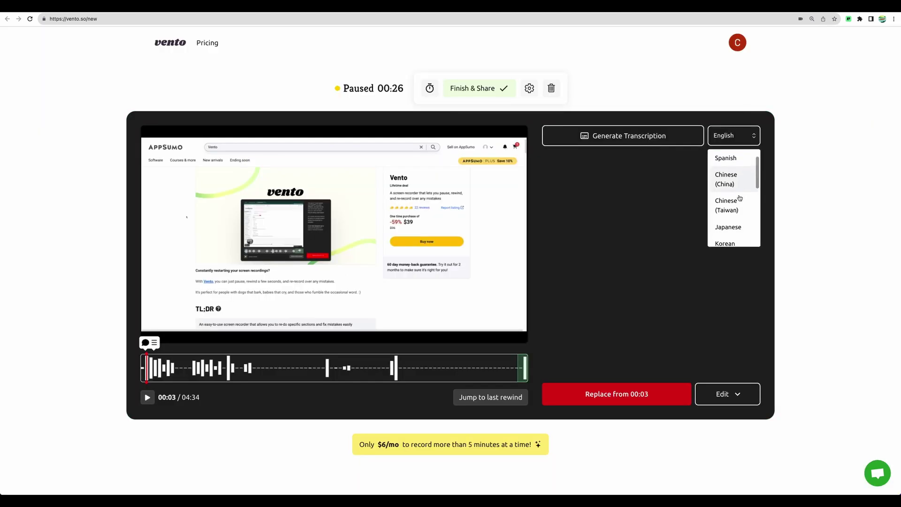
left_click(652, 152)
left_click(647, 140)
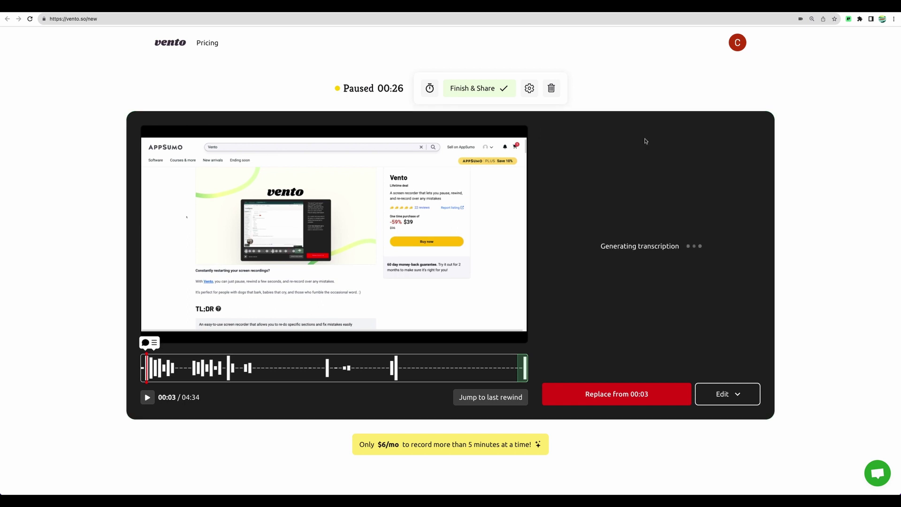
- Correct the transcript word to 'pointers', then finish and share the video
left_click(559, 160)
left_click(600, 178)
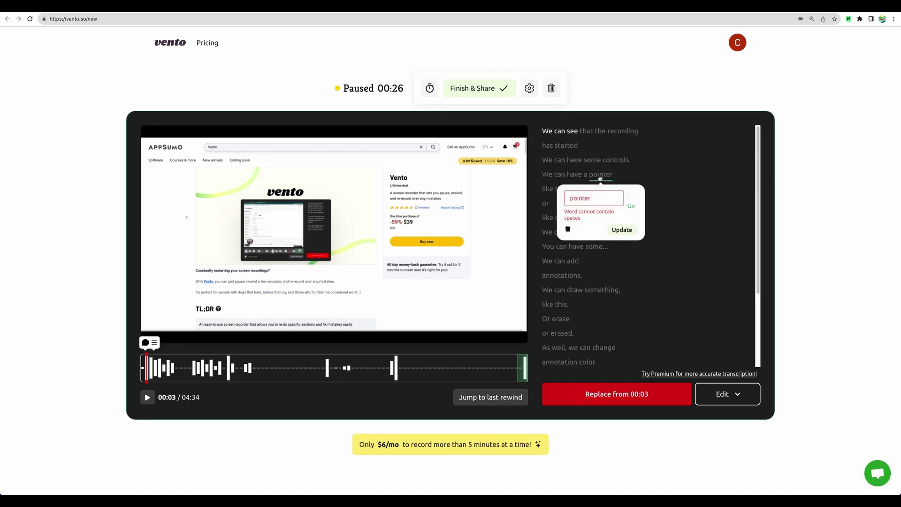
type("s")
left_click(621, 230)
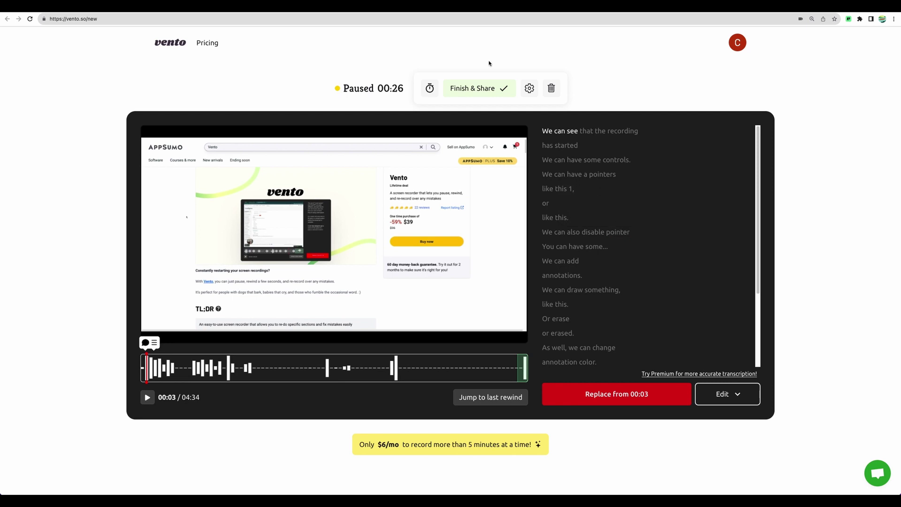
left_click(484, 90)
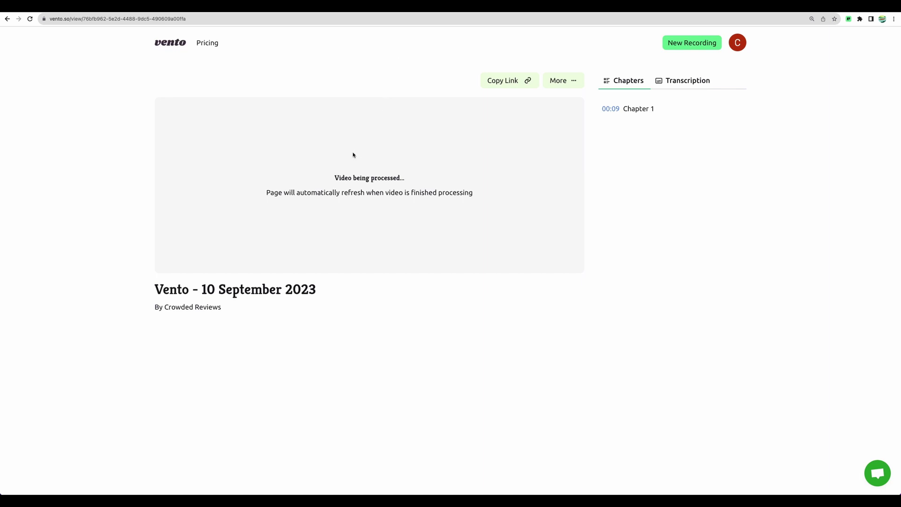
- Copy the recording's embed code, then download the video and briefly play it
left_click(576, 82)
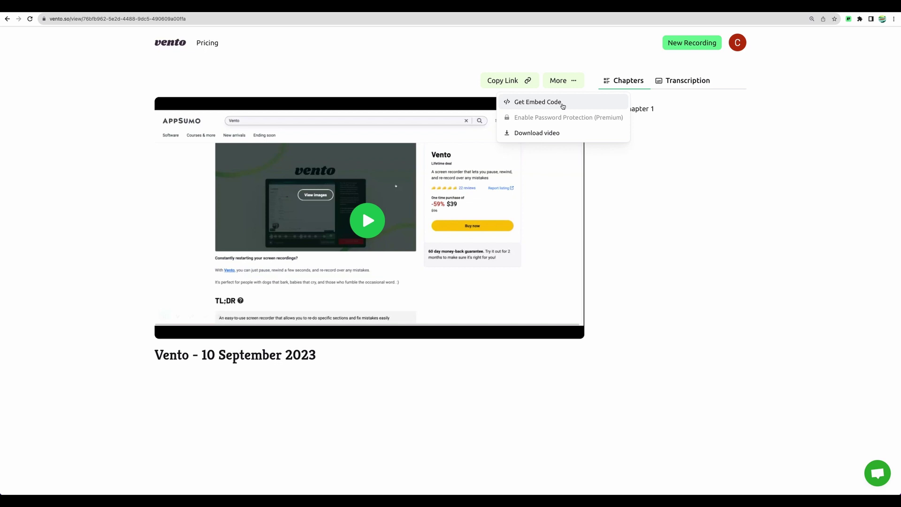
left_click(563, 105)
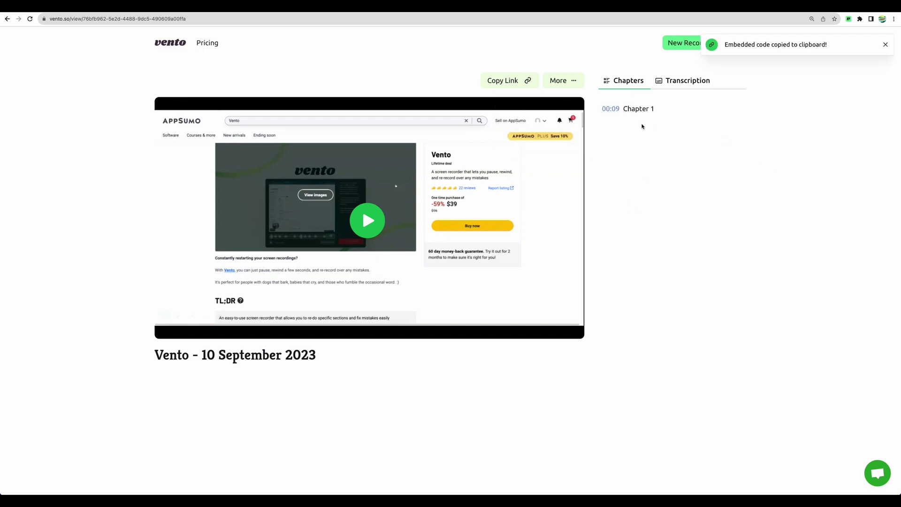
left_click(573, 82)
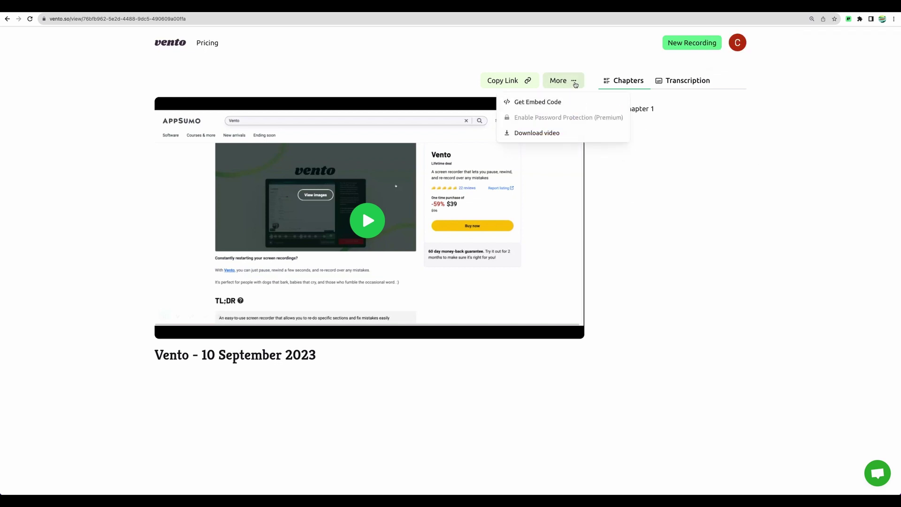
left_click(571, 136)
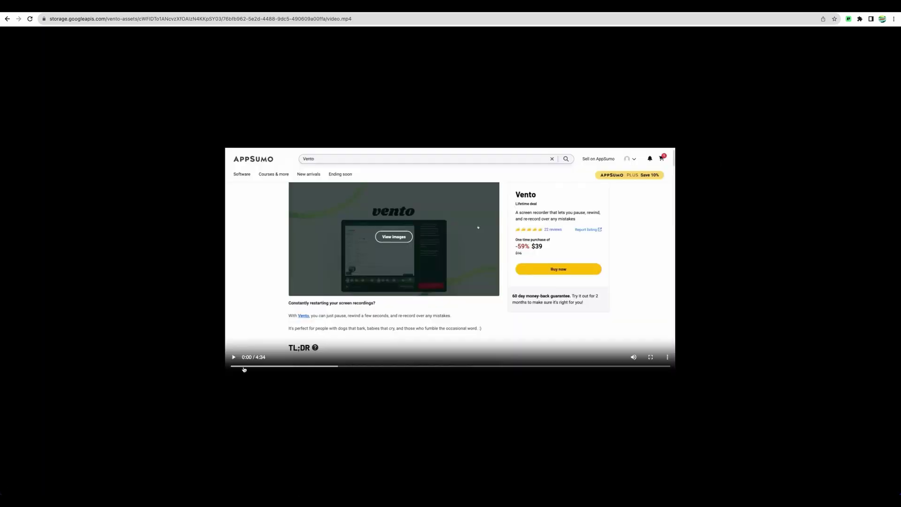
left_click(233, 357)
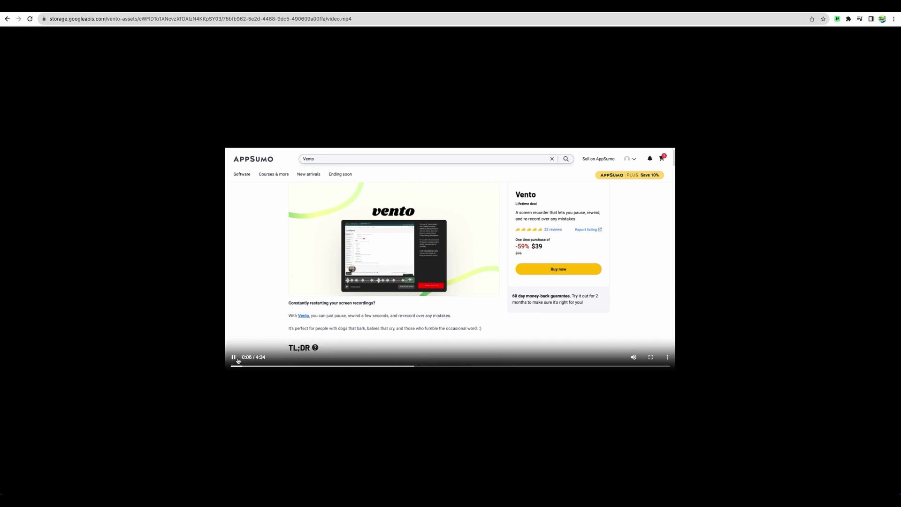
key("alt+Left")
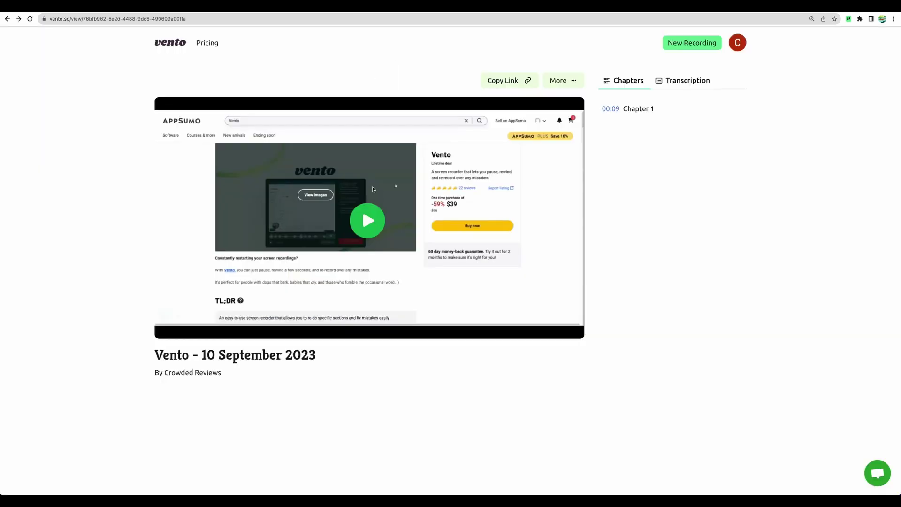
- Play the video, dismiss the annotation, jump to Chapter 1, and copy the share link
left_click(368, 221)
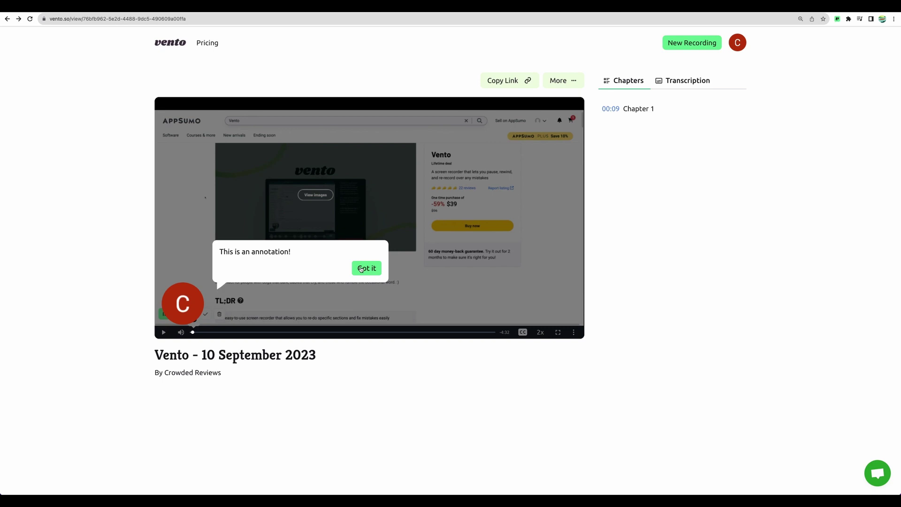
left_click(362, 269)
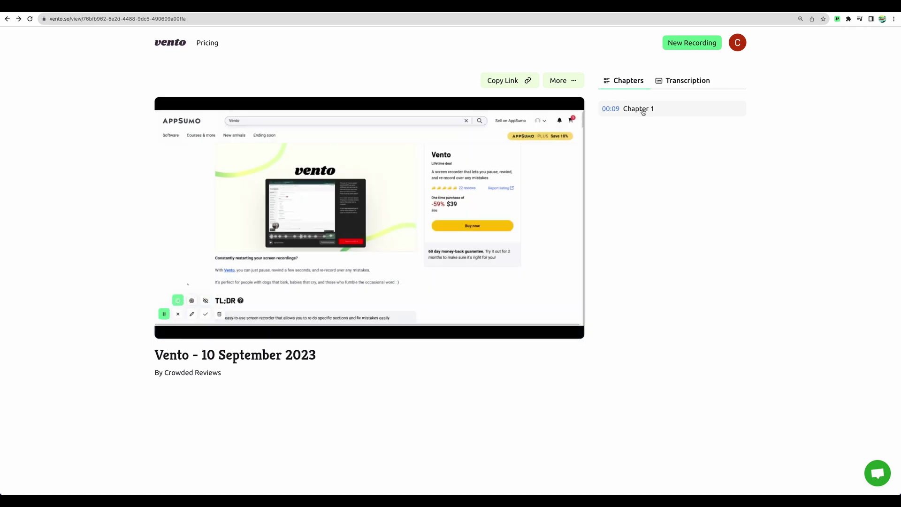
left_click(643, 110)
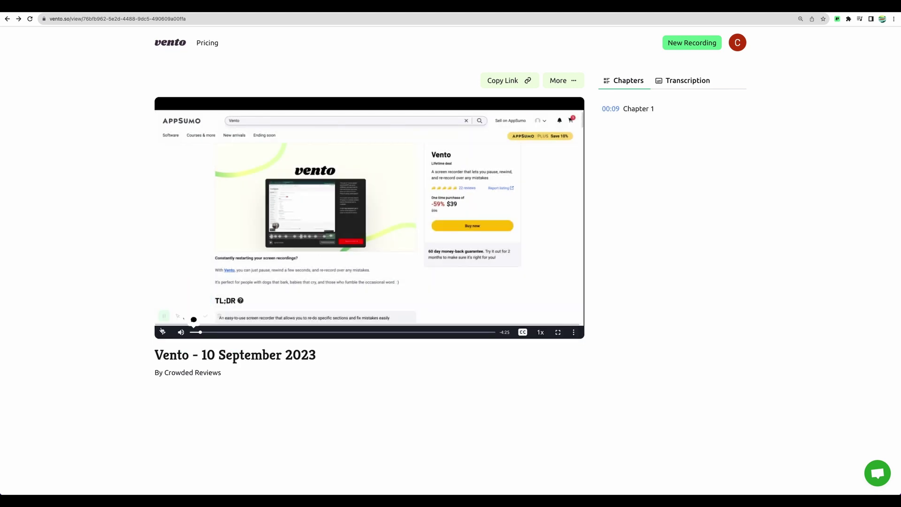
left_click(163, 333)
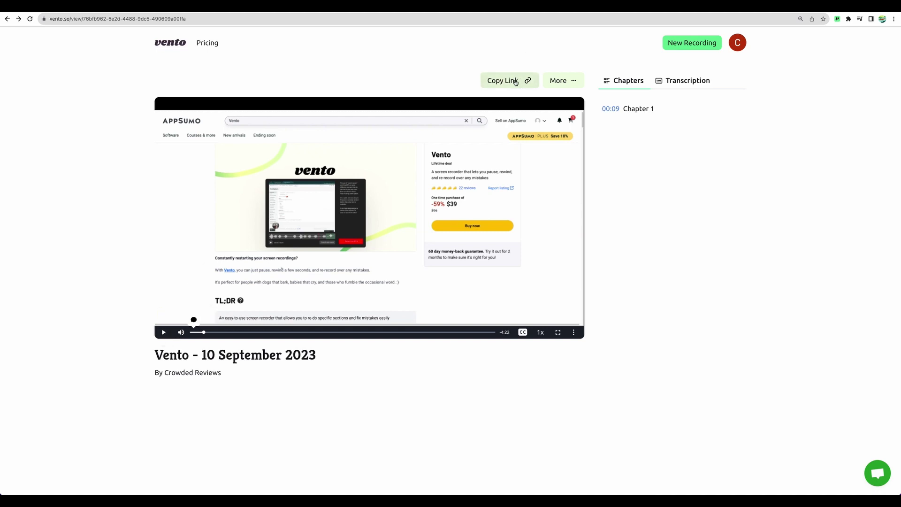
left_click(514, 80)
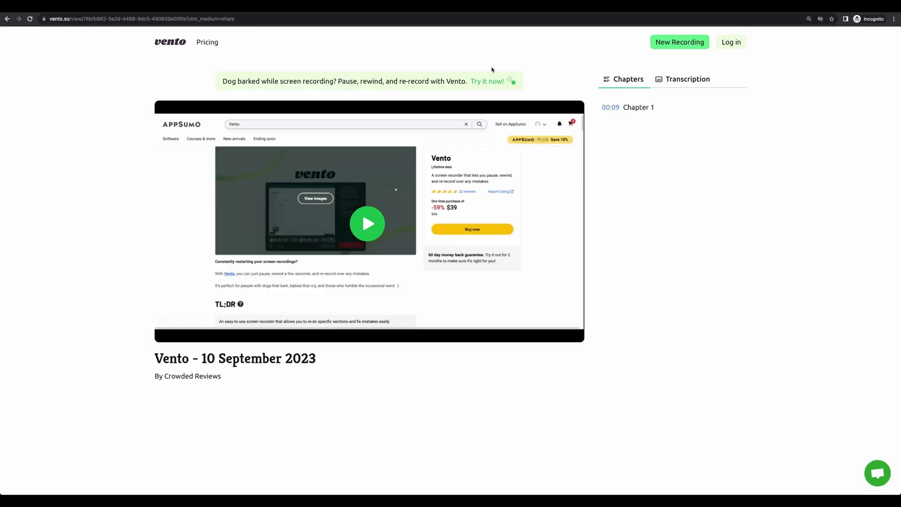
- Play the shared recording in the logged-out viewer at 2x speed and skip ahead
left_click(368, 225)
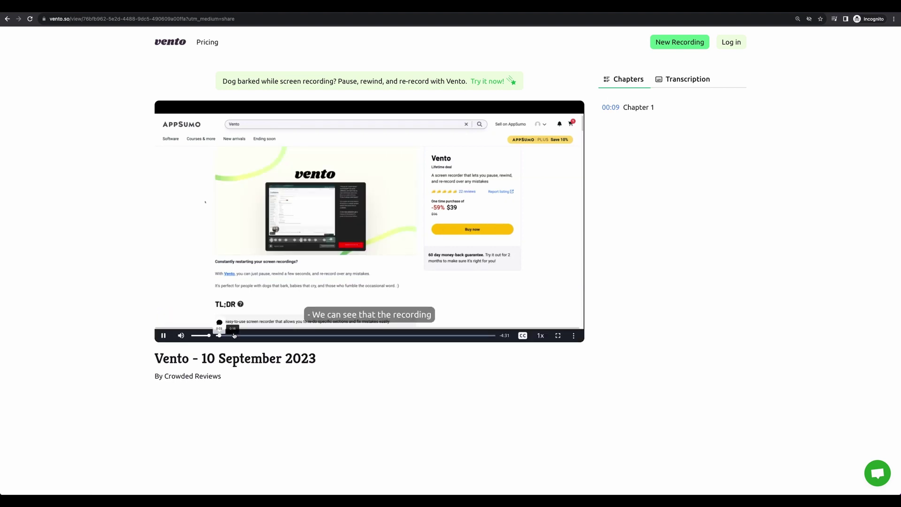
left_click(540, 336)
left_click(543, 290)
left_click(282, 336)
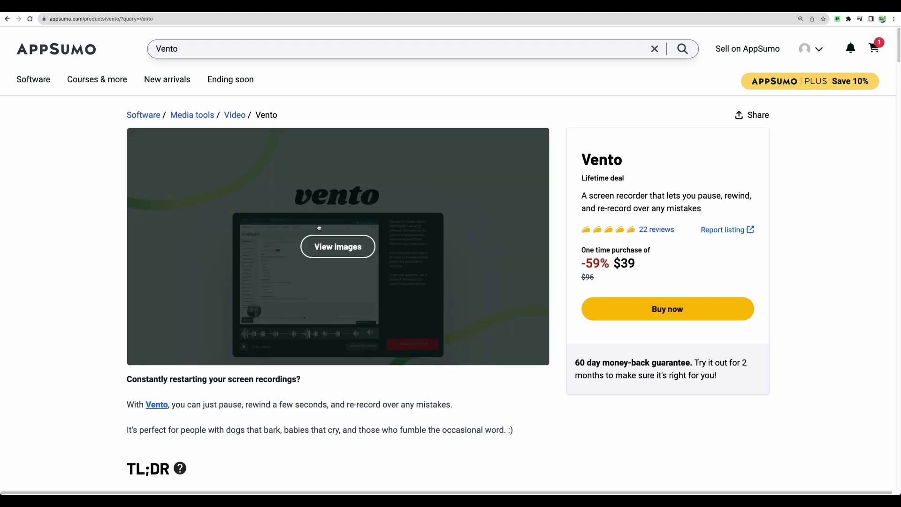
scroll(360, 247, "down", 4)
scroll(359, 247, "down", 2)
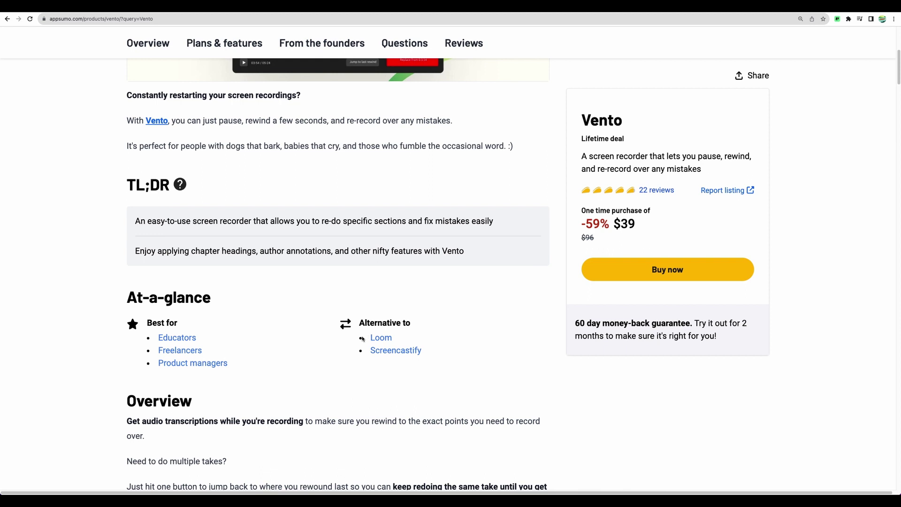
scroll(362, 338, "up", 8)
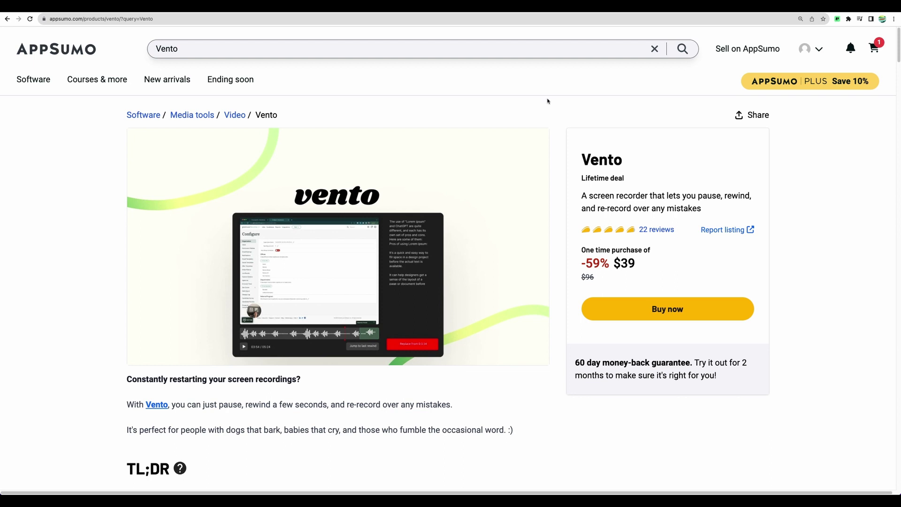
mouse_move(338, 246)
left_click(561, 302)
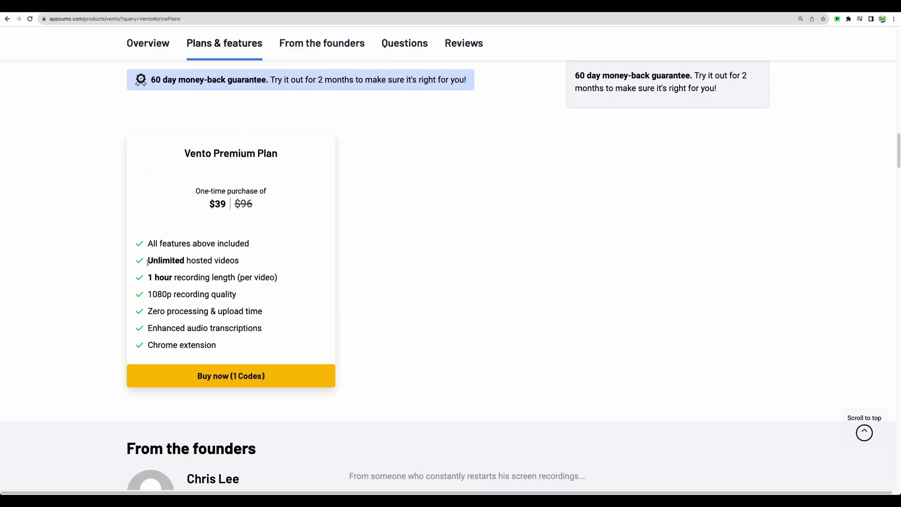
left_click_drag(148, 261, 243, 266)
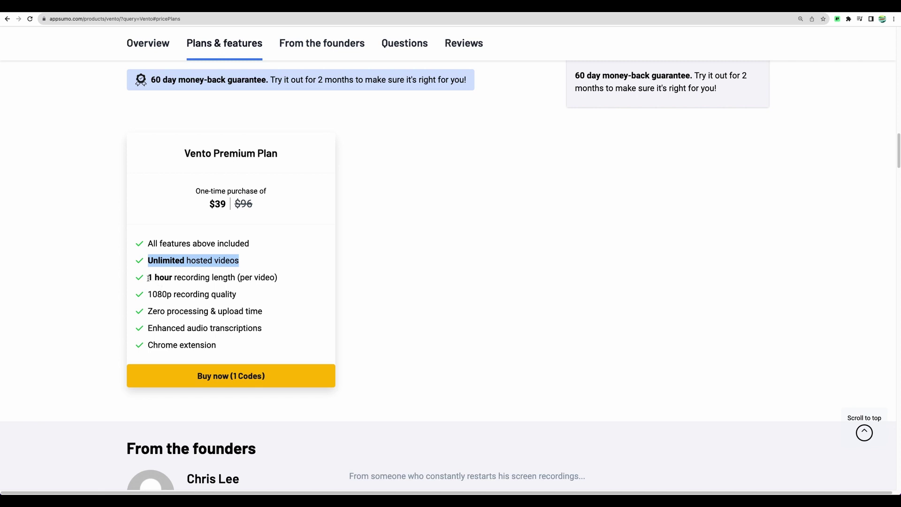
left_click_drag(148, 277, 204, 277)
left_click(200, 278)
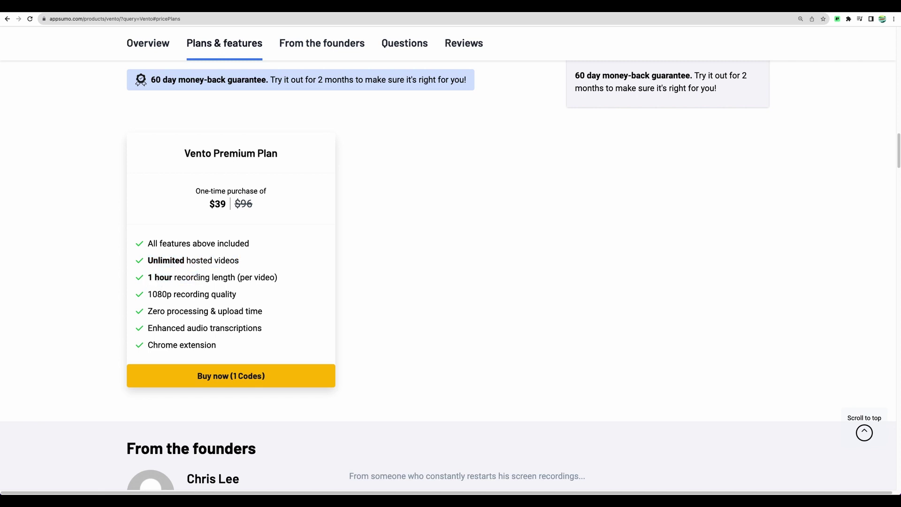